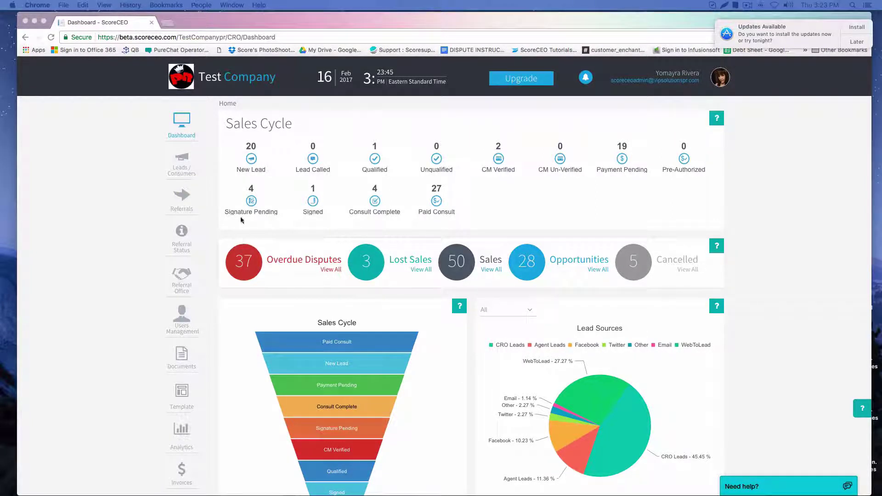
Open the first consumer's record from Leads/Consumers and show its empty Documents tab.
left_click(185, 161)
left_click(185, 162)
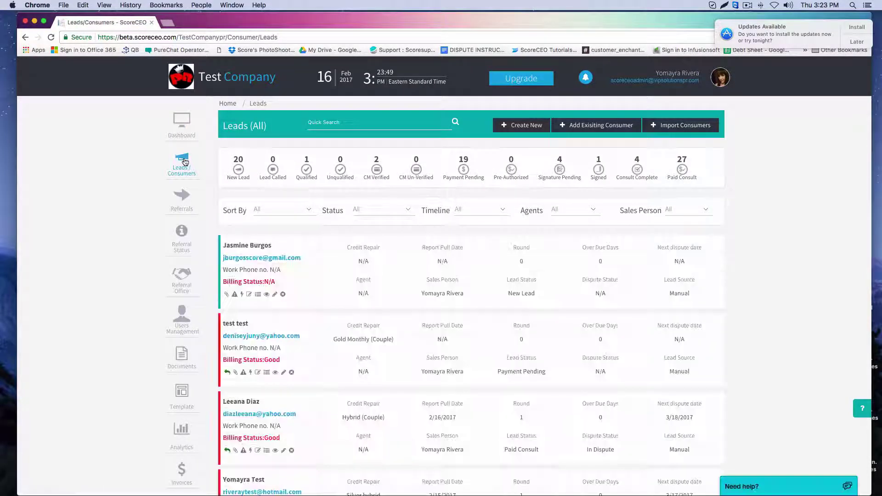
left_click(257, 250)
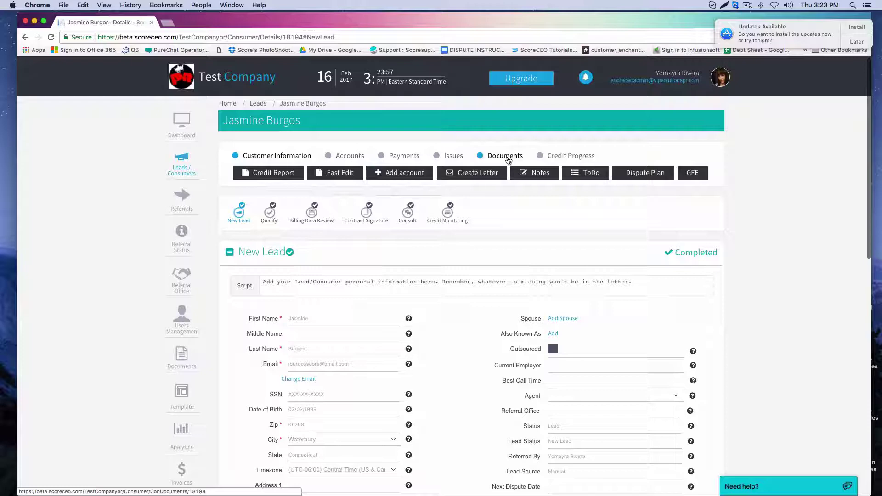
left_click(505, 157)
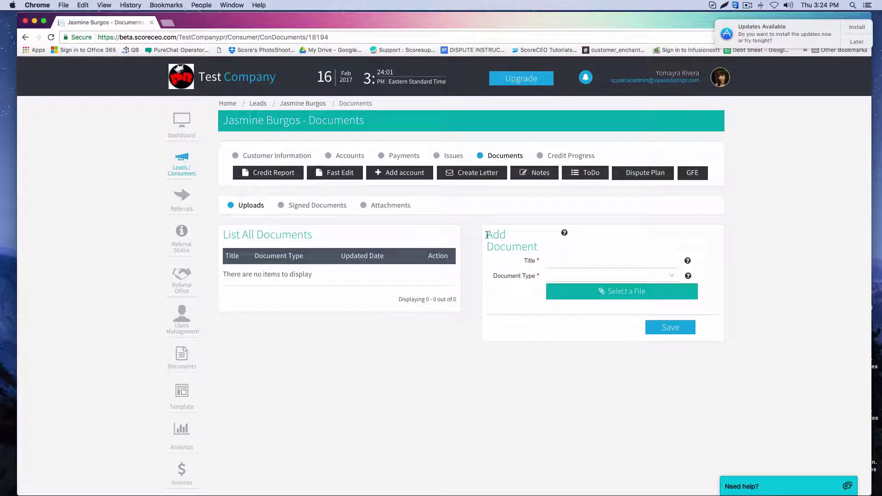
Enter 'ID' as the title in the Add Document form.
left_click_drag(486, 231, 526, 247)
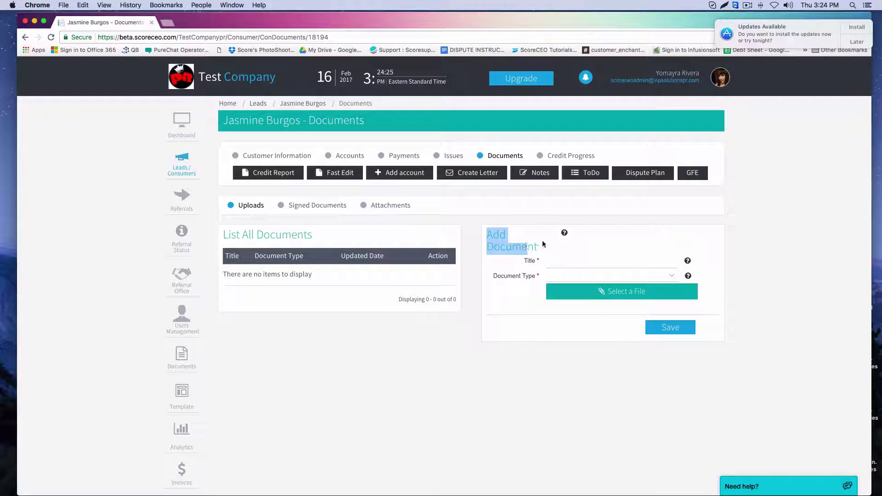
left_click(551, 262)
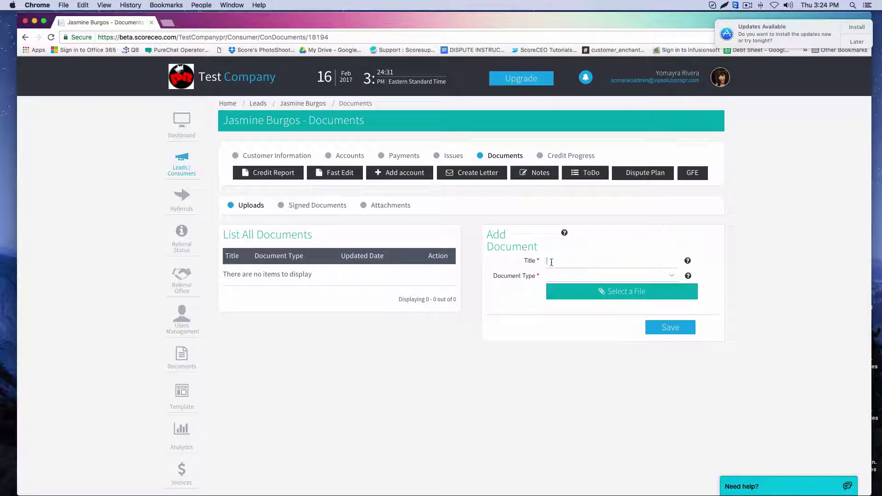
type("ID")
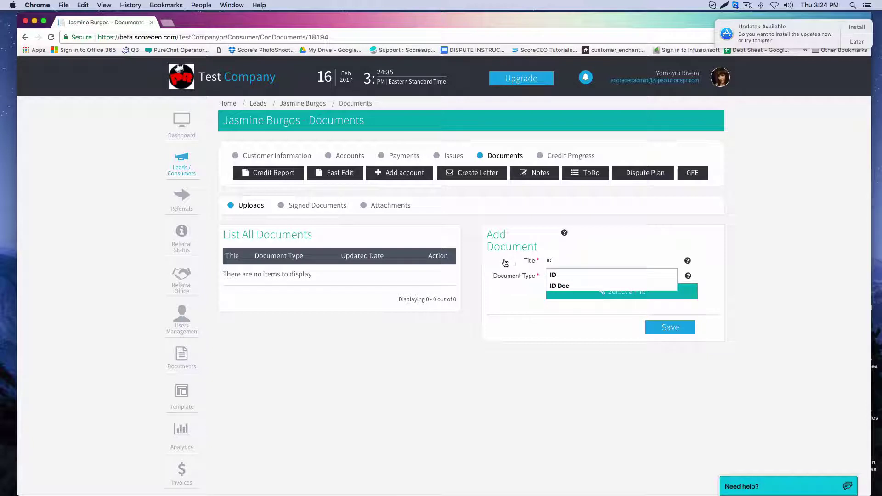
left_click(492, 276)
left_click_drag(491, 279, 568, 277)
Expand the Document Type dropdown in the Add Document form.
left_click(673, 275)
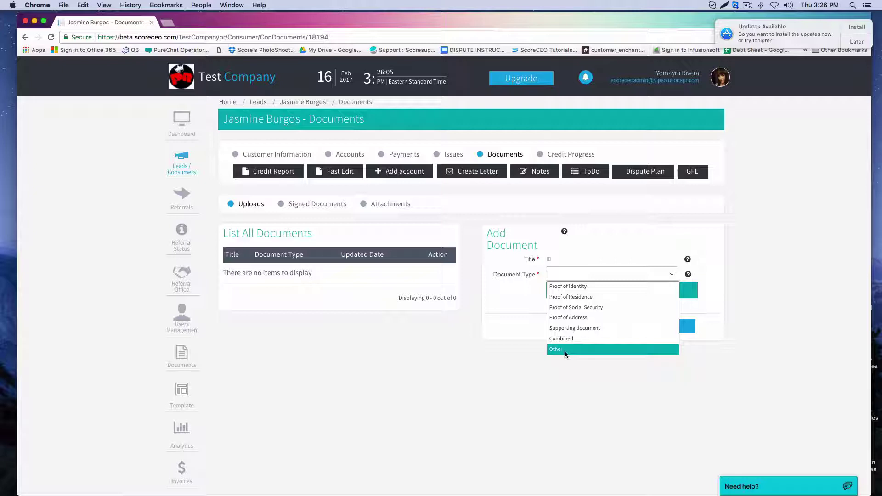
Set type to Proof of Identity, attach the Test ID file, and save the document.
left_click(578, 286)
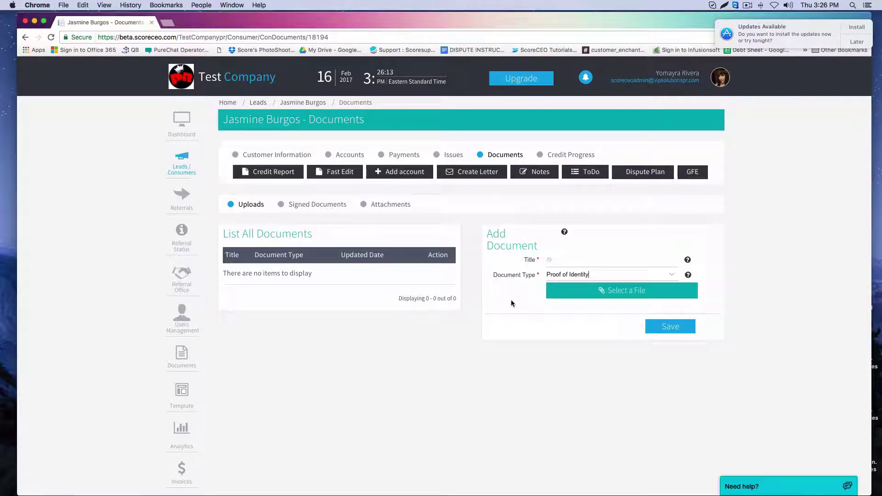
left_click(578, 294)
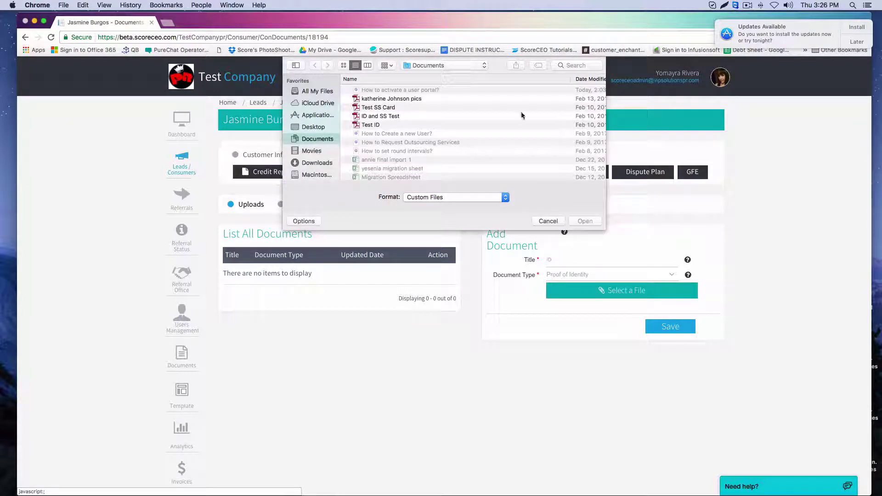
left_click(366, 126)
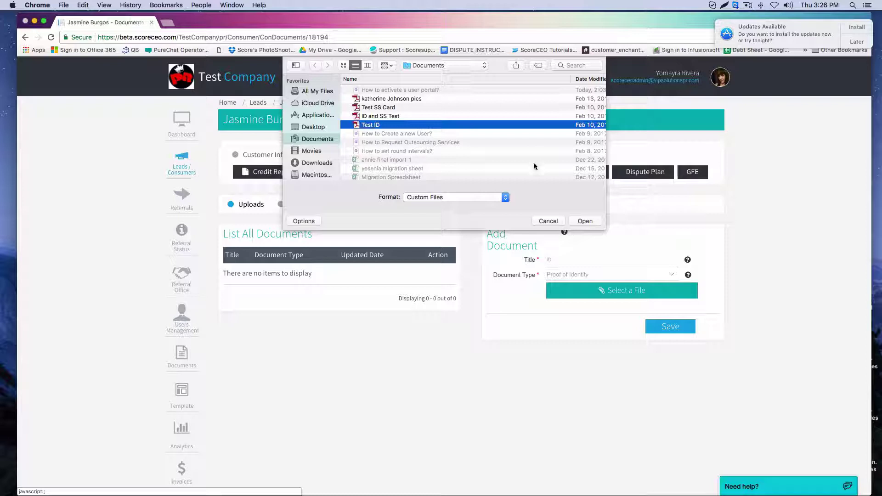
left_click(585, 221)
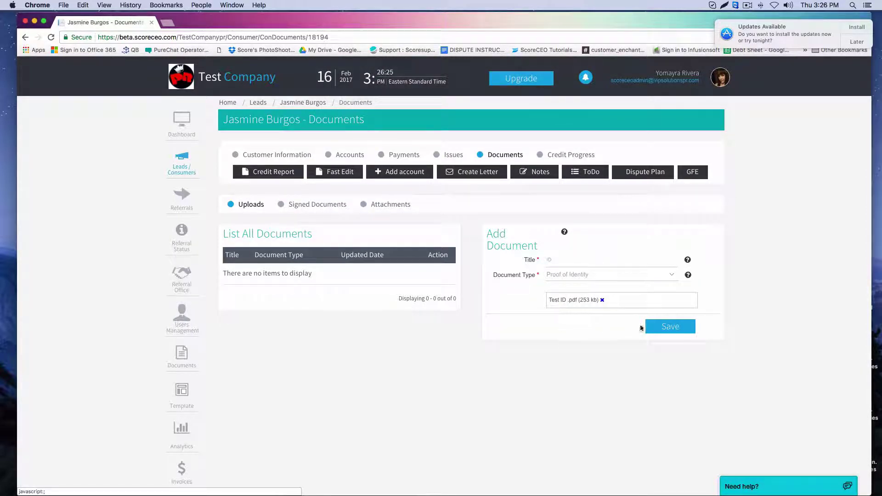
left_click(664, 327)
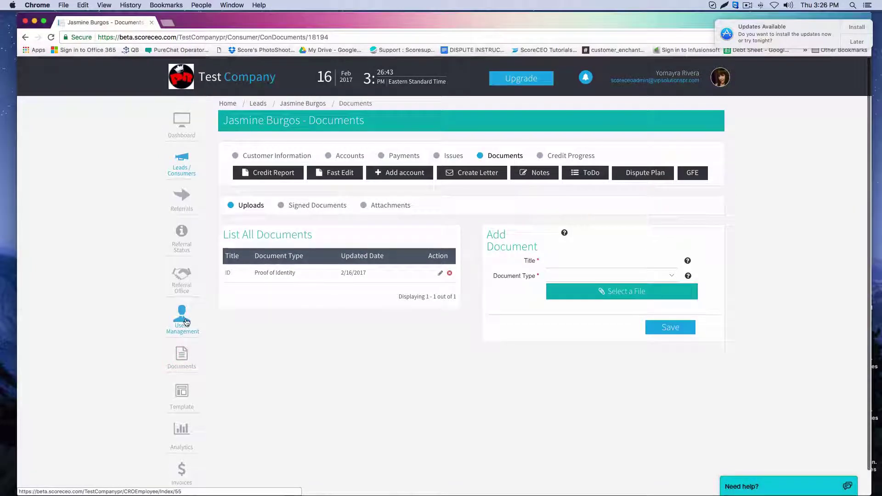
Go to the Dashboard, then open Documents from the sidebar.
left_click(181, 115)
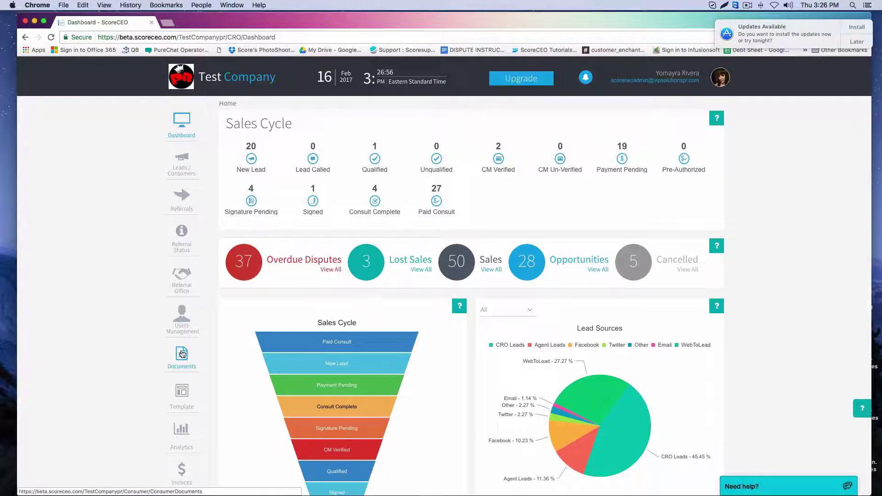
left_click(182, 354)
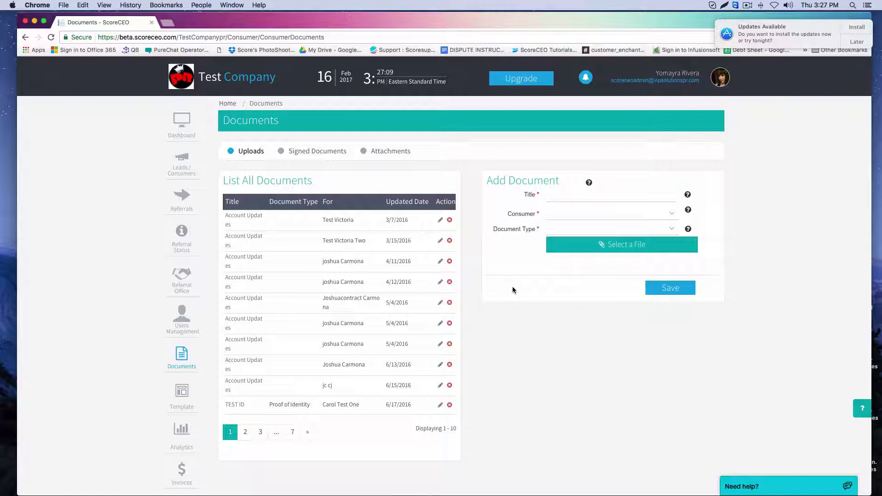
Title the new document 'ID' and choose the consumer it belongs to.
left_click(591, 198)
type("ID")
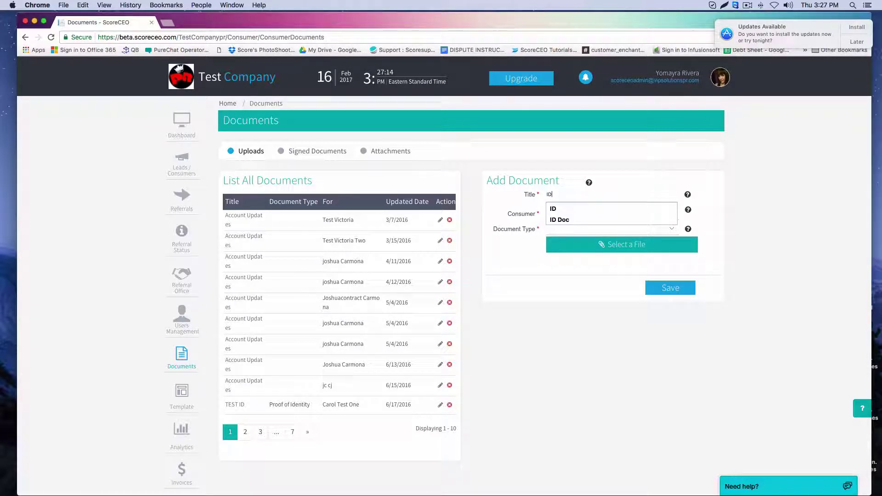
left_click(591, 209)
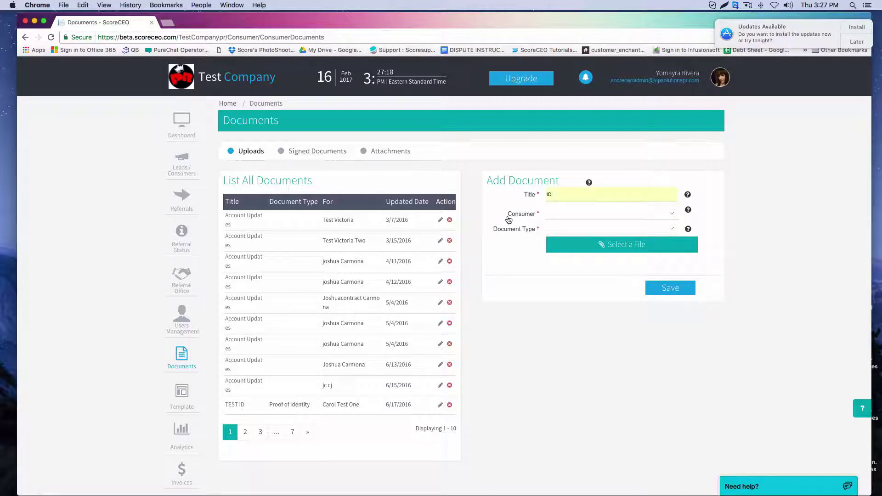
left_click_drag(508, 218, 534, 221)
left_click(672, 214)
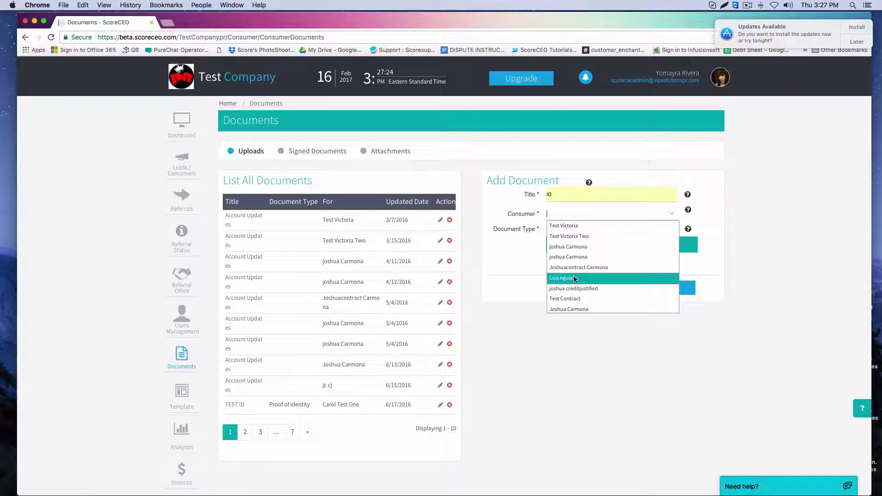
left_click(570, 259)
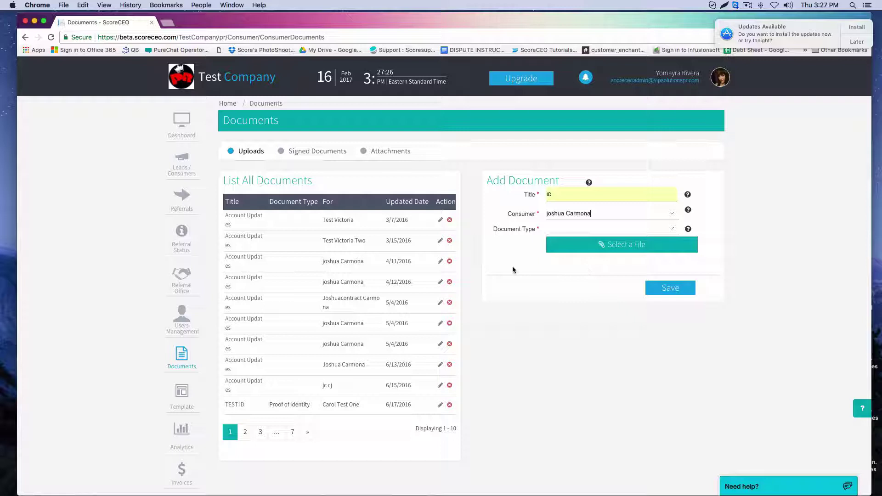
Set type to Proof of Identity, attach the Test ID file, and save the upload.
left_click(673, 228)
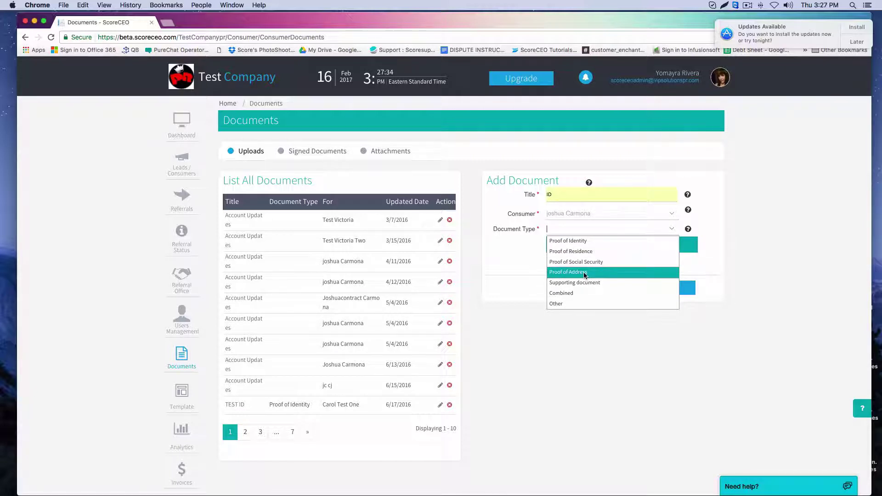
scroll(584, 274, "down", 1)
left_click(573, 237)
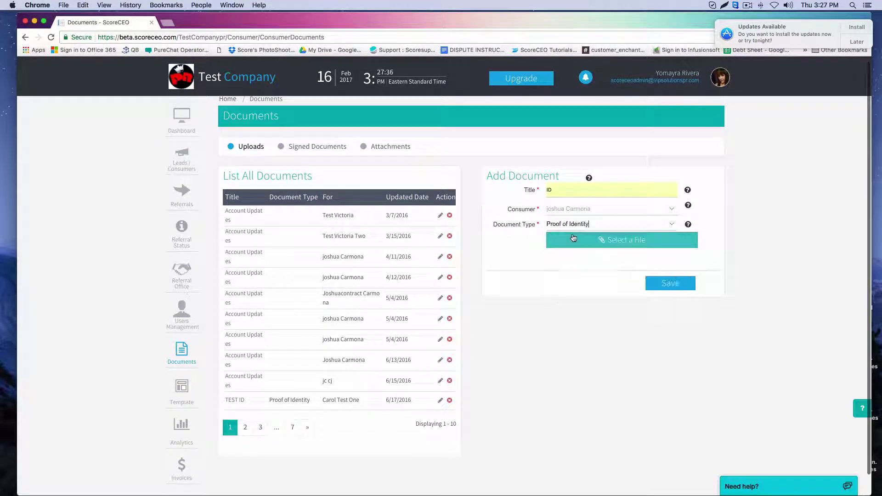
left_click(528, 271)
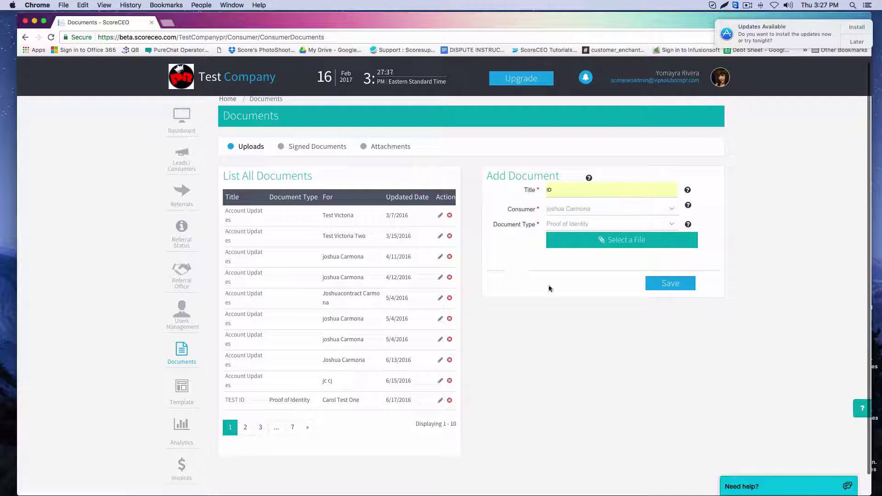
left_click(617, 244)
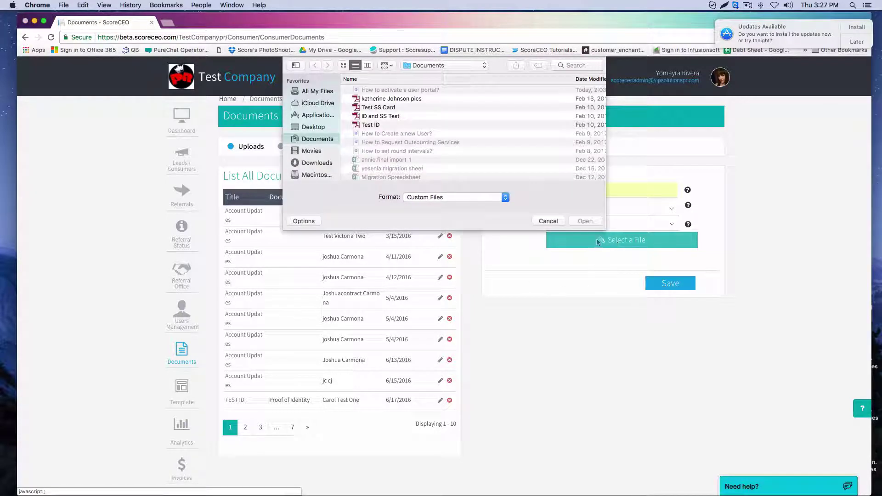
left_click(385, 125)
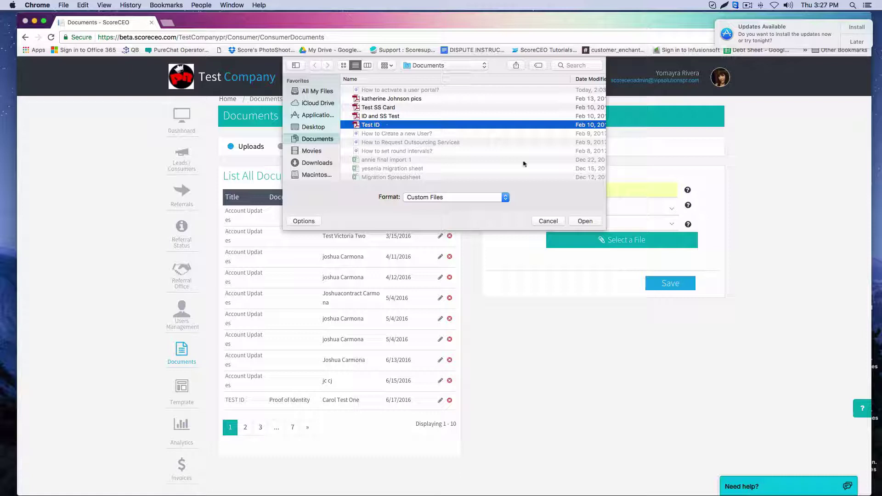
left_click(585, 221)
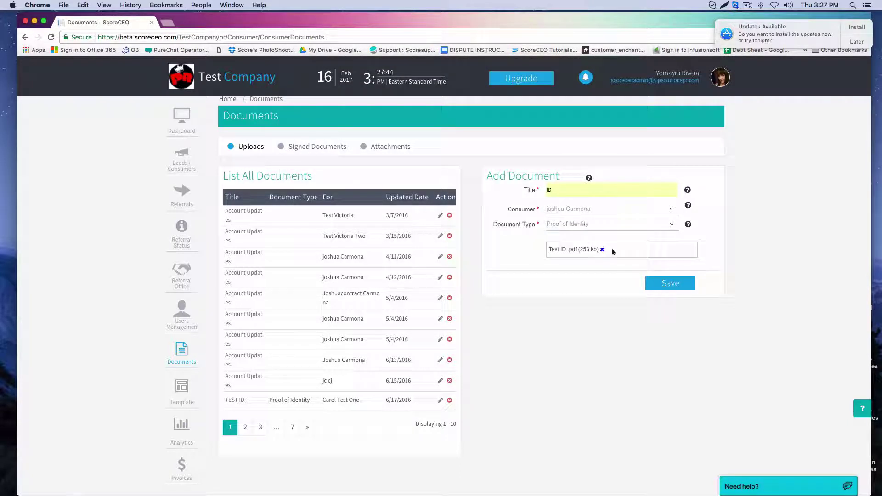
left_click(674, 284)
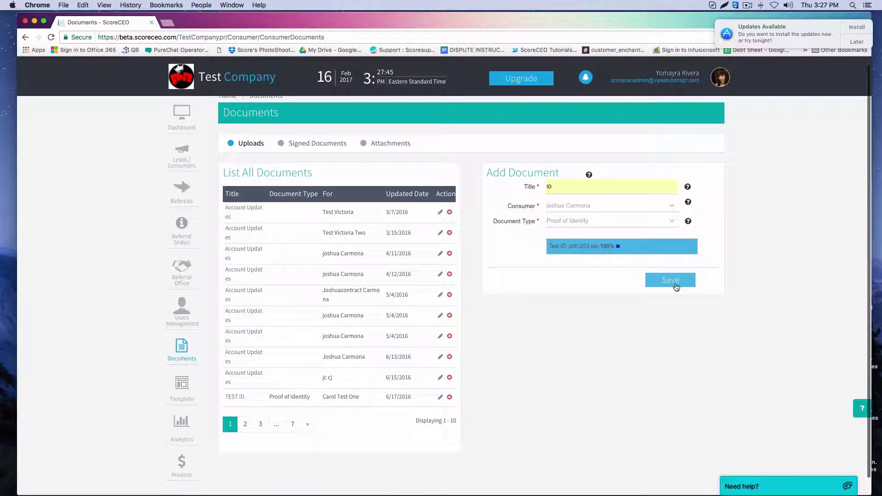